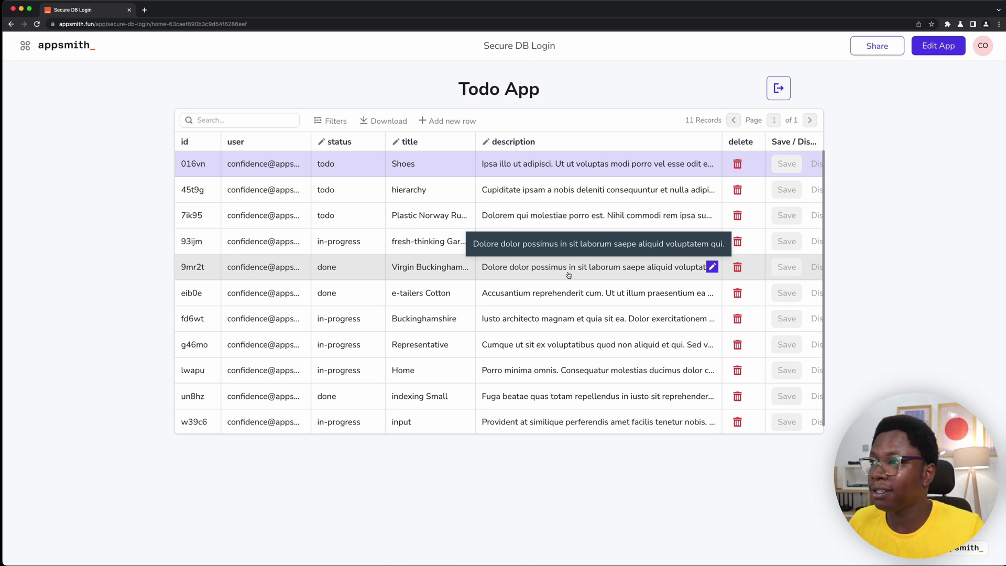
Create a todo row with status 'todo', title 'something' and description 'something else', and save it.
left_click(456, 121)
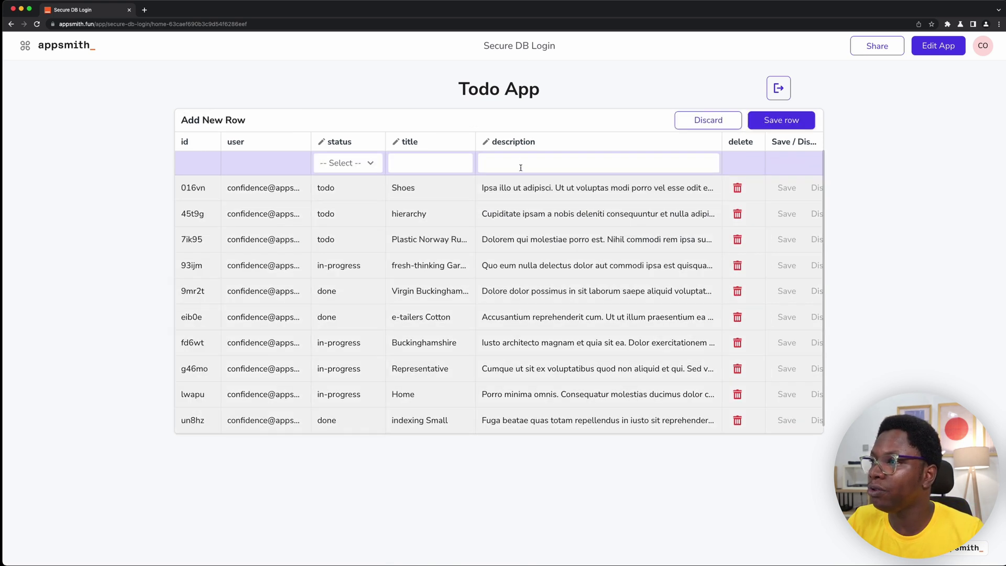
left_click(369, 165)
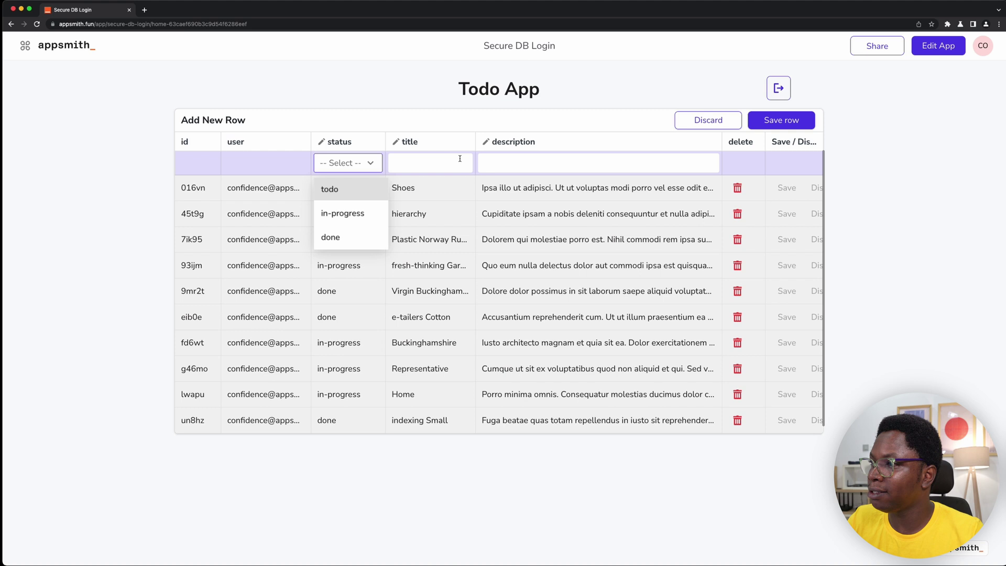
left_click(348, 188)
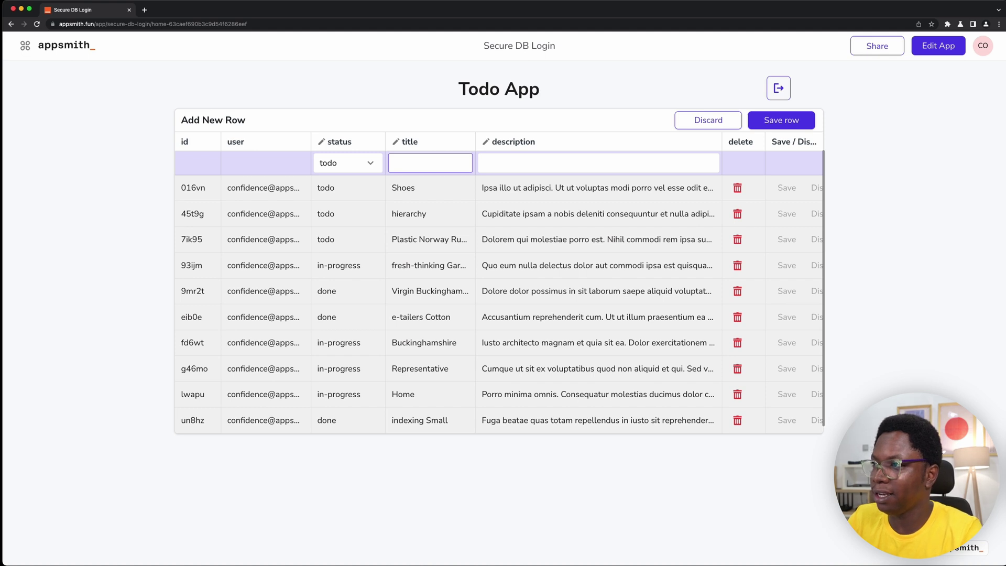
type("something else")
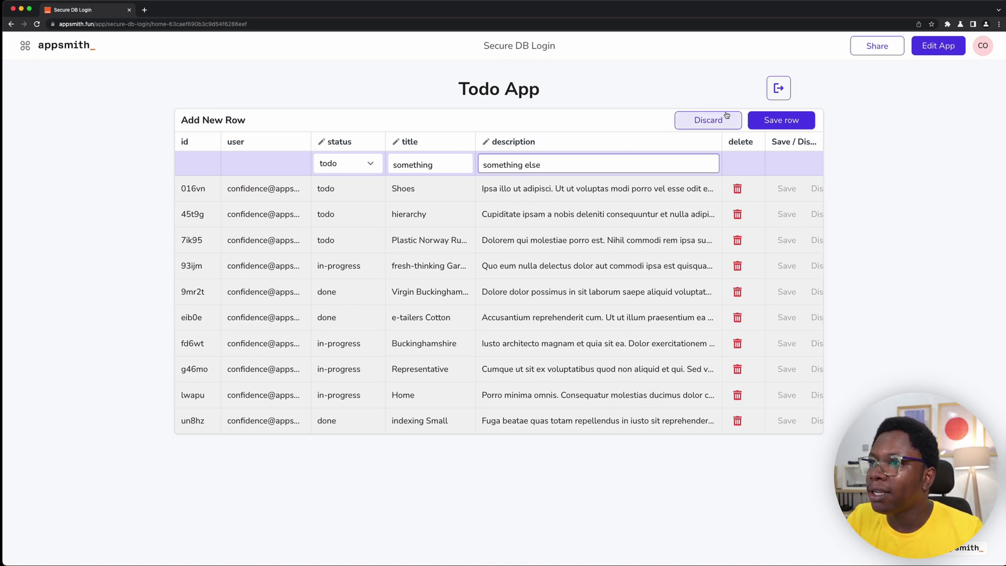
left_click(782, 122)
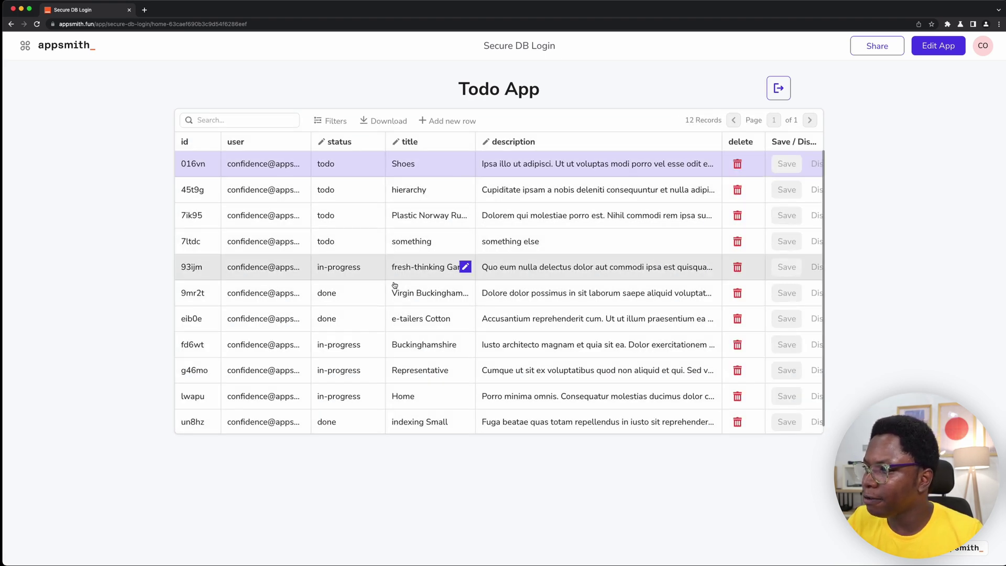
scroll(417, 293, "down", 1)
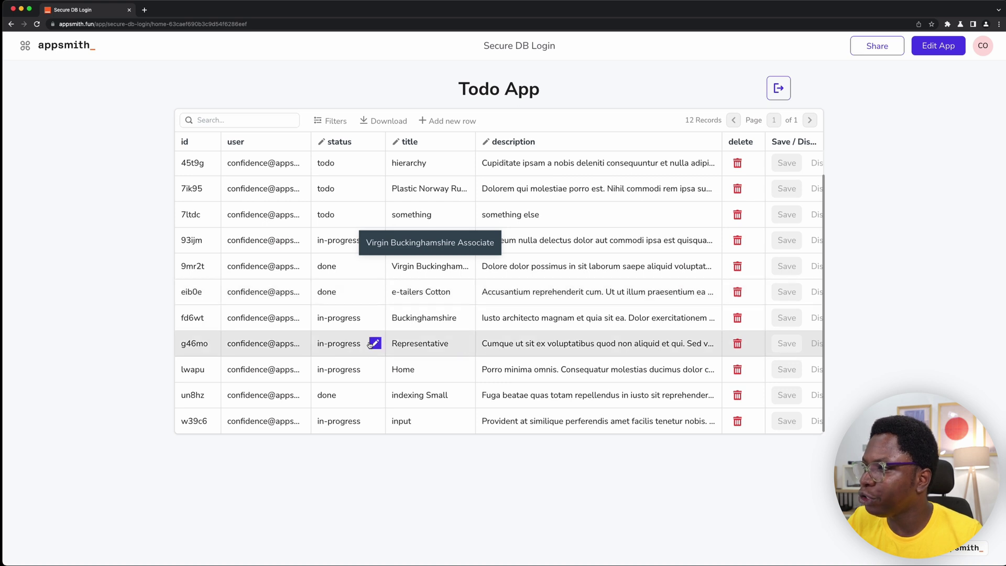
mouse_move(440, 240)
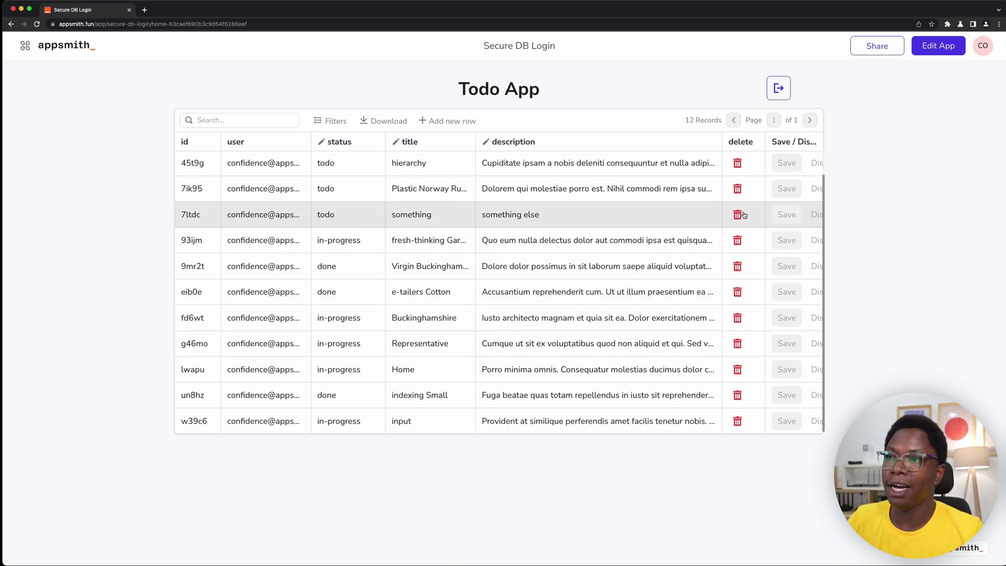
Delete the 'something' todo in row 7ltdc, returning the table to 11 records.
left_click(712, 215)
left_click(631, 214)
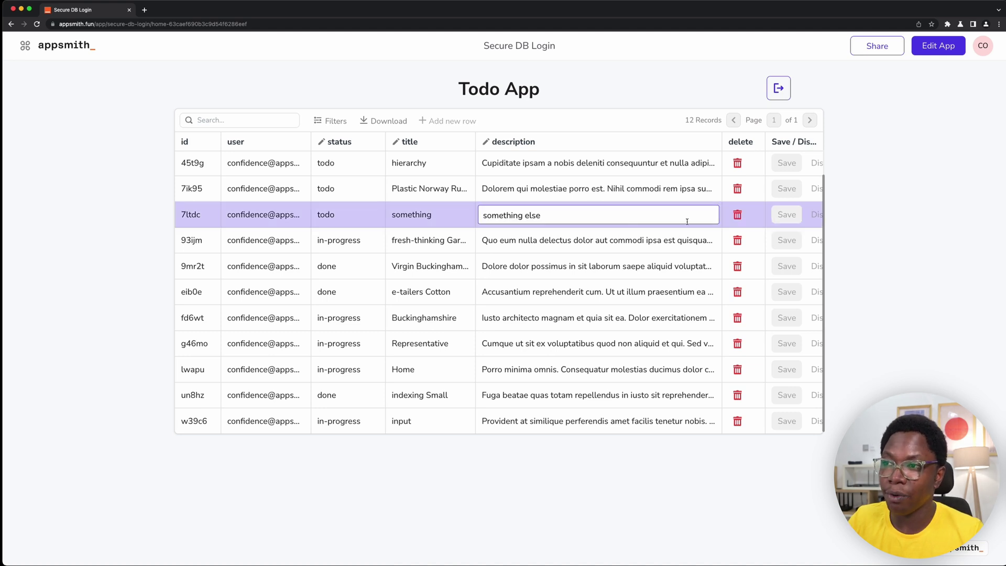
left_click(734, 225)
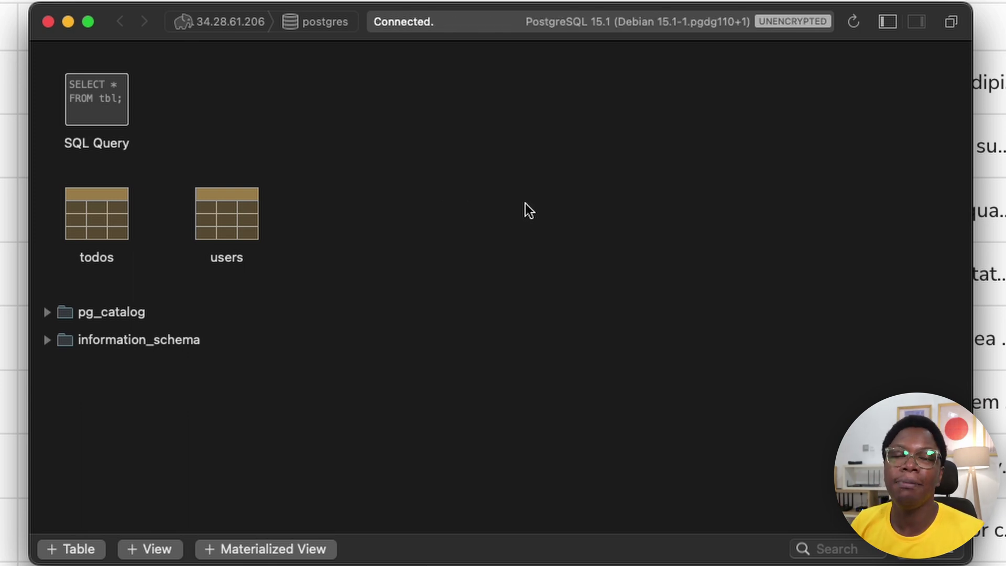
Open the postgres users table to view its 4 email accounts and hashed passwords.
double_click(226, 222)
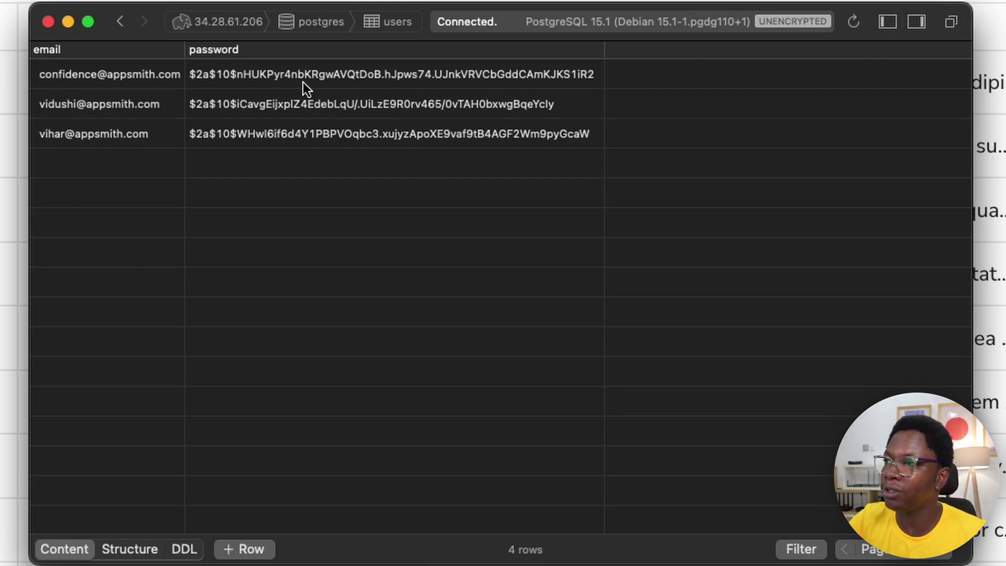
Open the 20-row todos table and check the owning users of todos 4fybf and 7ik95.
left_click(315, 21)
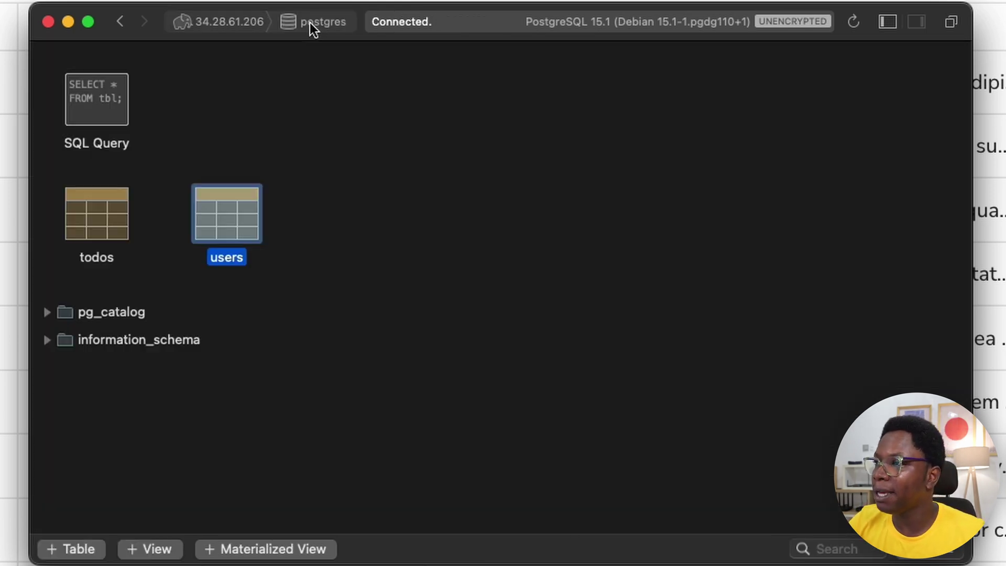
double_click(84, 207)
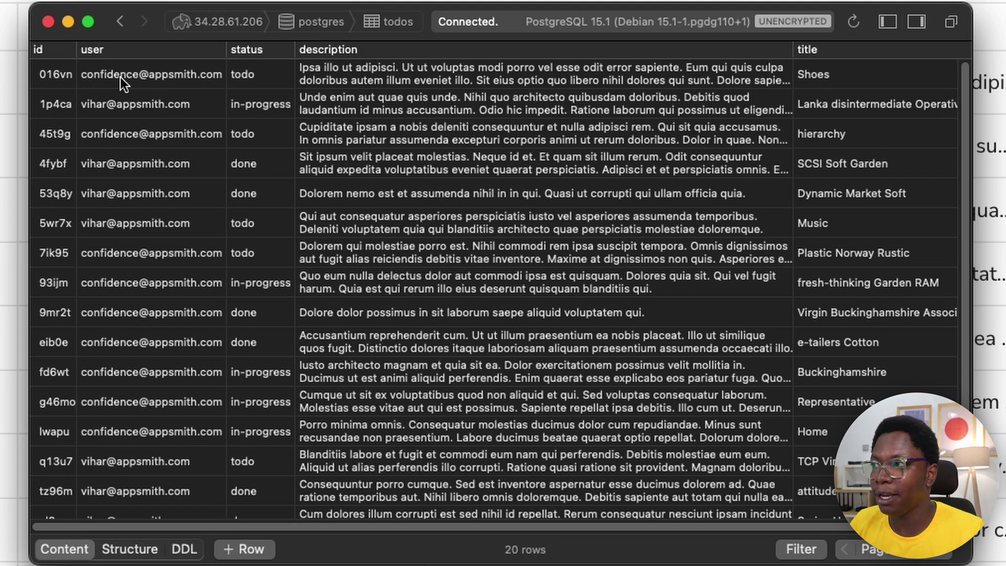
double_click(140, 163)
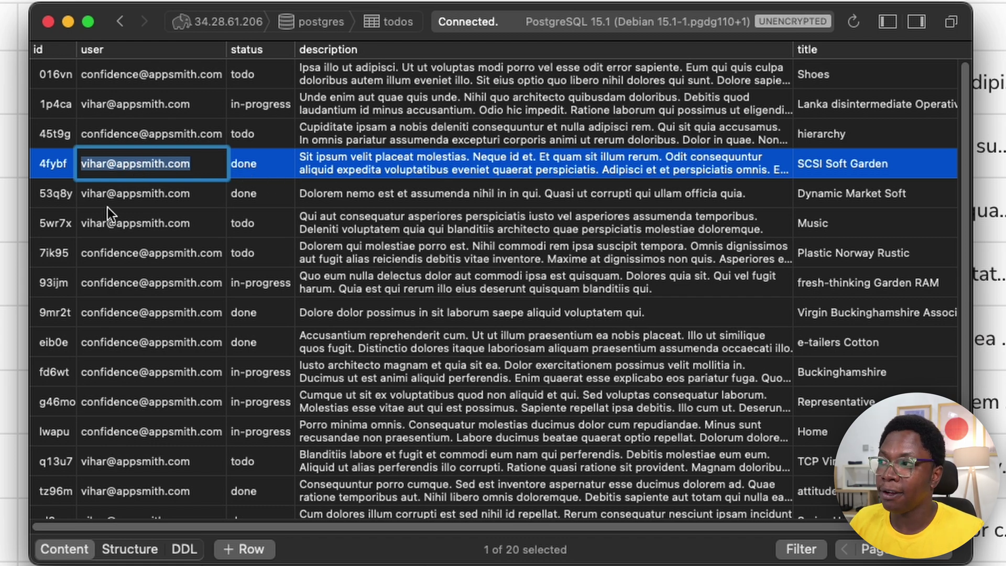
left_click(158, 261)
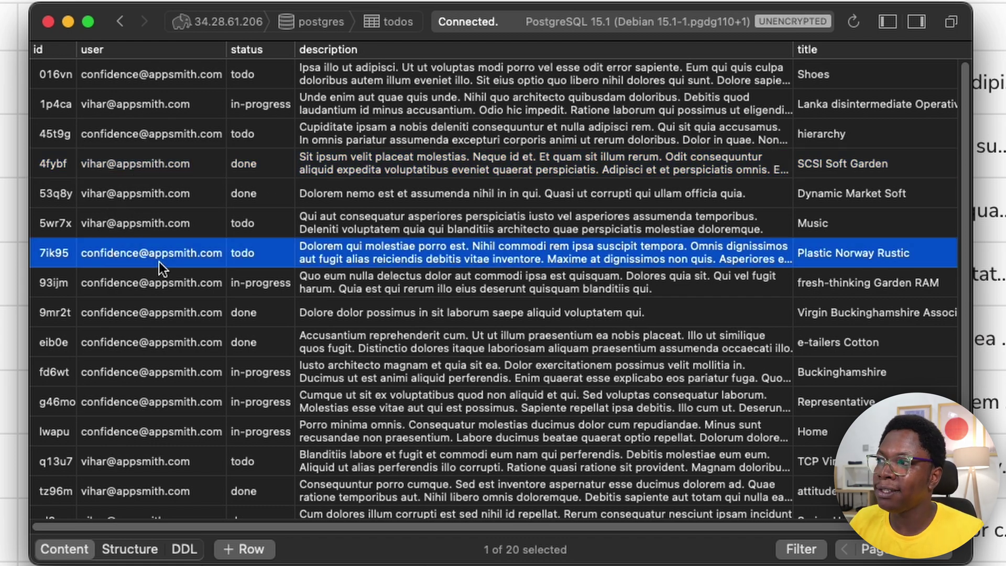
double_click(159, 260)
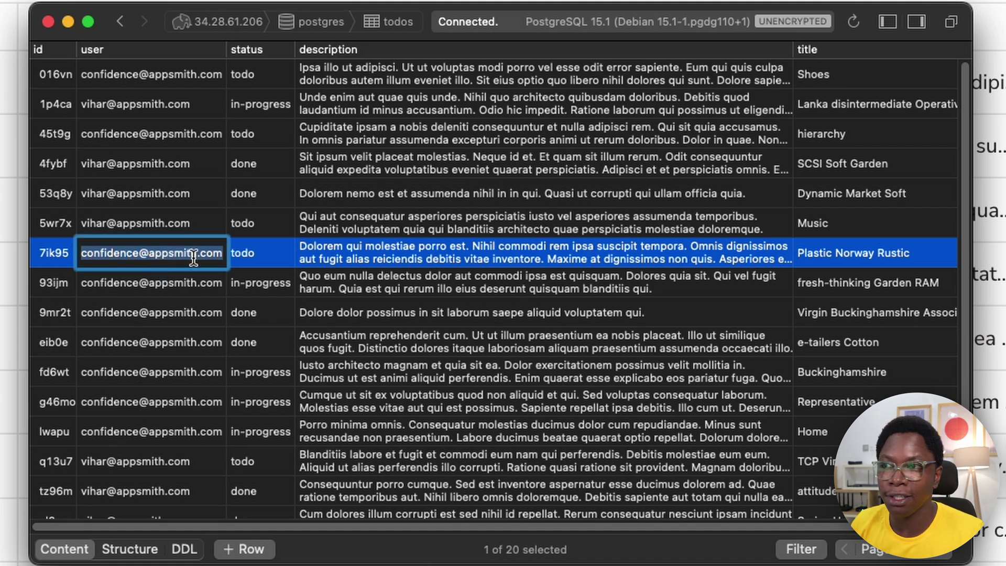
left_click(288, 243)
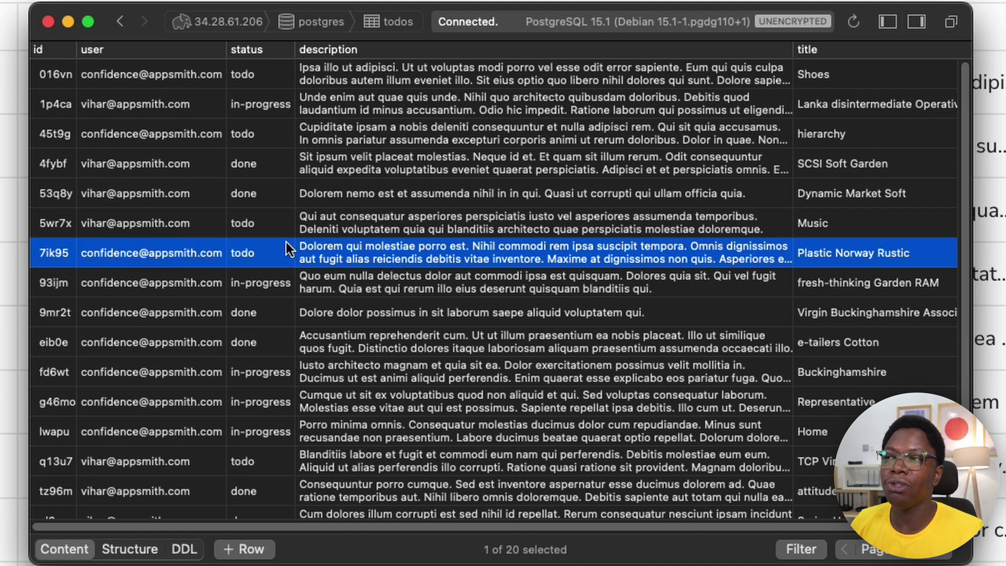